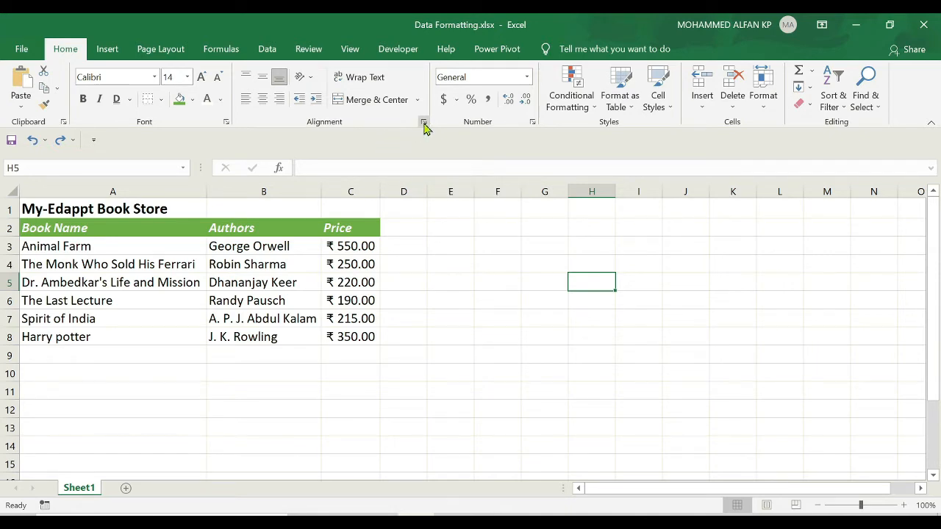
- Review the alignment settings in the Format Cells dialog and close it
click(424, 123)
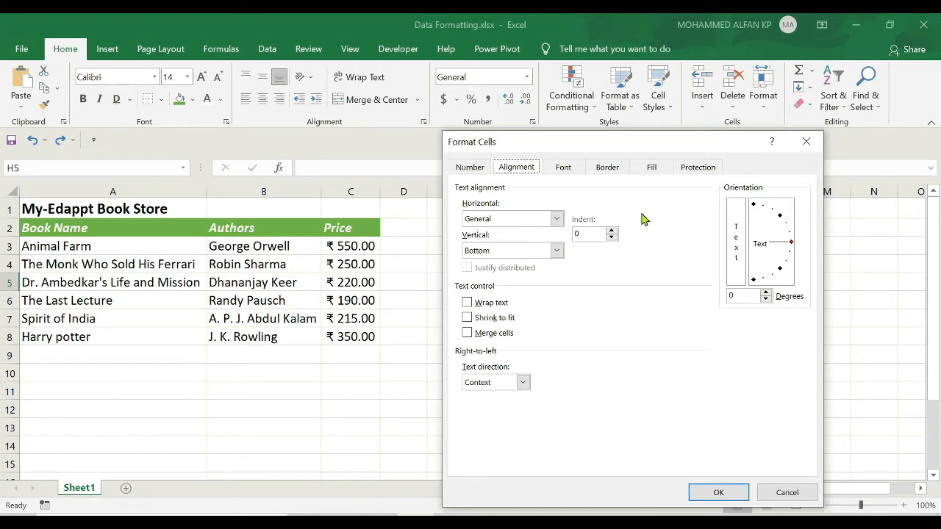
key(Escape)
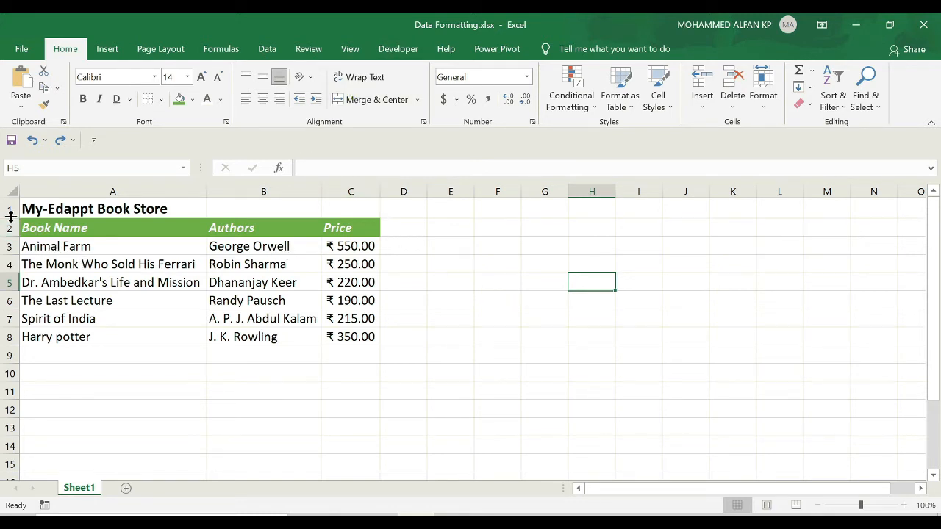
- Make row 1 several times taller and try top and bottom alignment on the A1 title, settling on middle alignment
drag(10, 214, 11, 305)
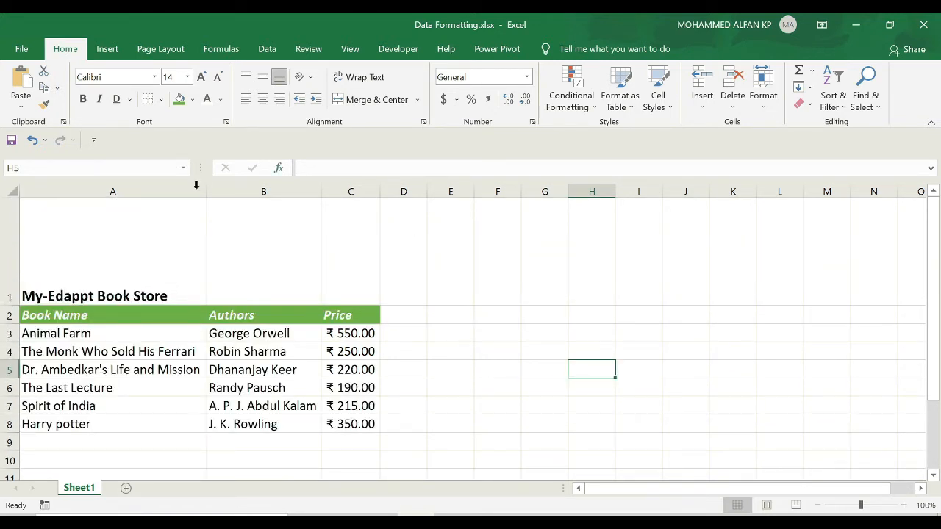
click(144, 240)
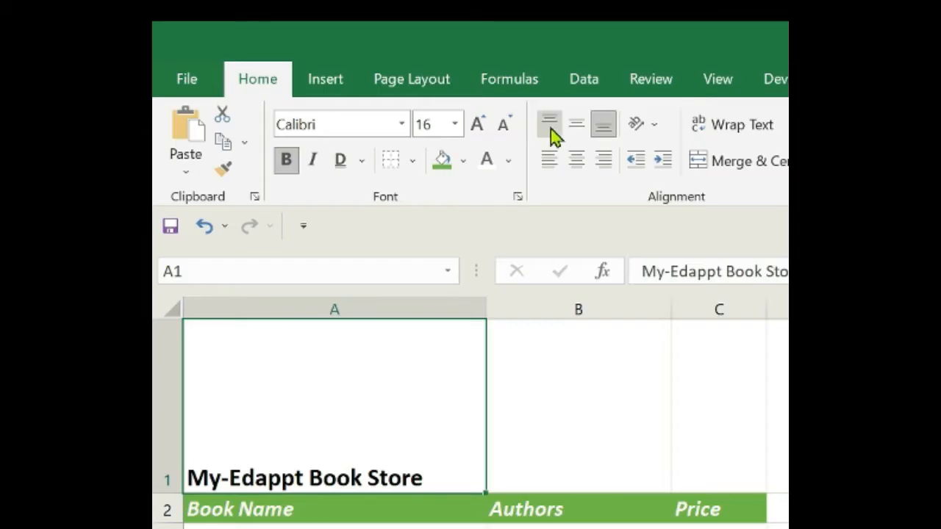
click(550, 127)
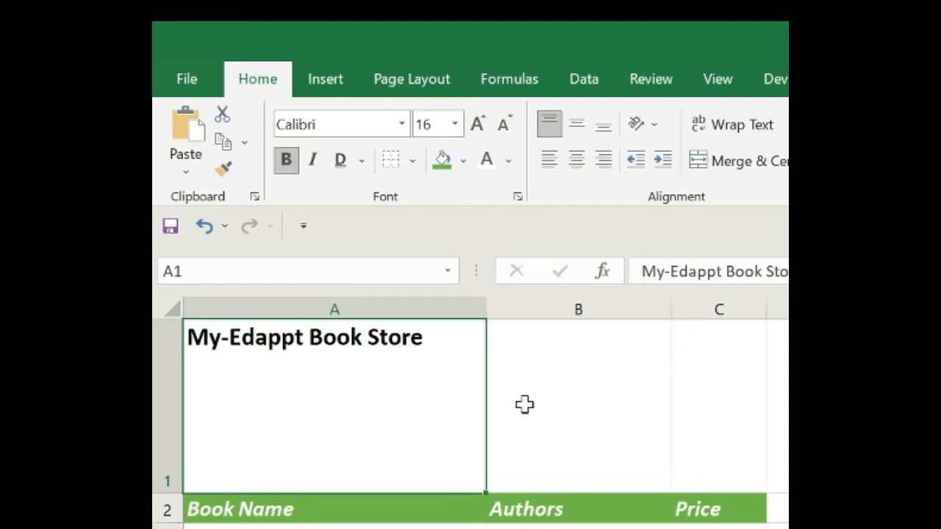
click(609, 130)
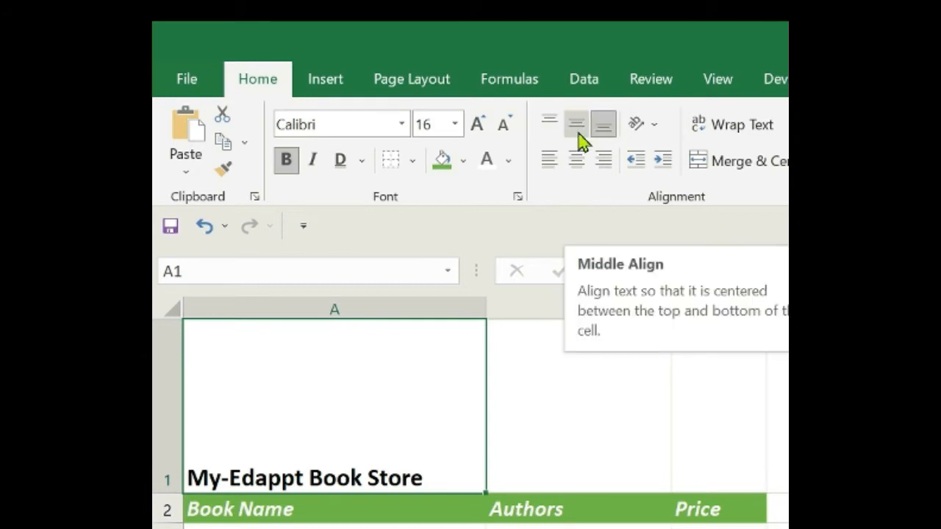
click(580, 139)
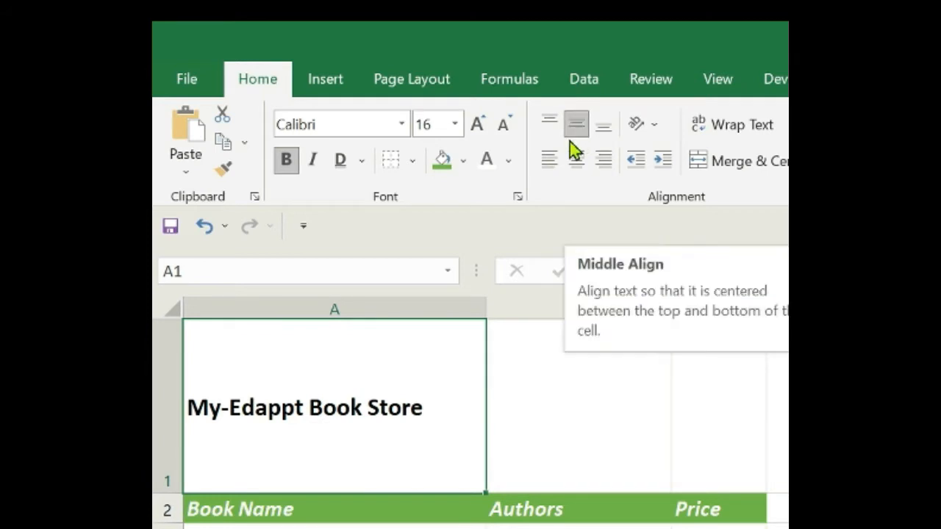
- Try right and center horizontal alignment on the A1 title, settling on left alignment
click(604, 169)
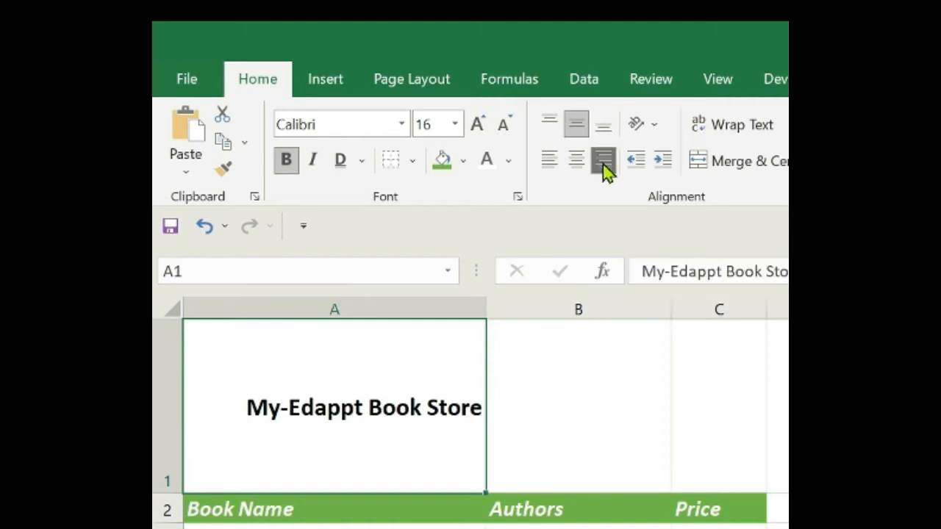
click(578, 171)
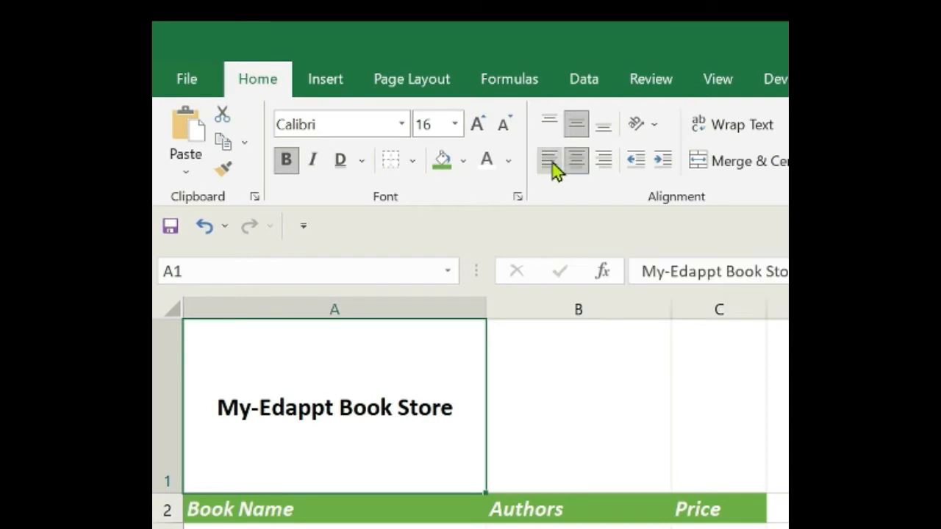
click(552, 167)
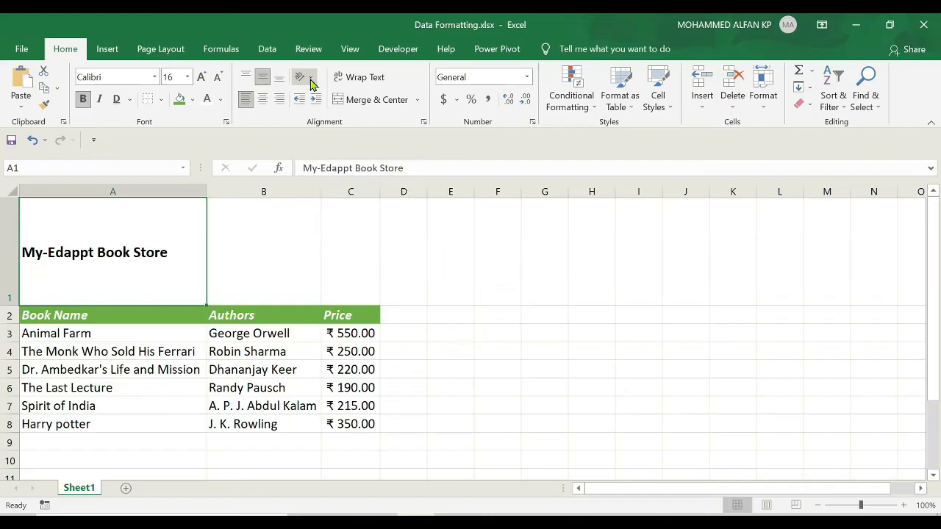
- Try angling the A1 title counterclockwise and clockwise
click(655, 125)
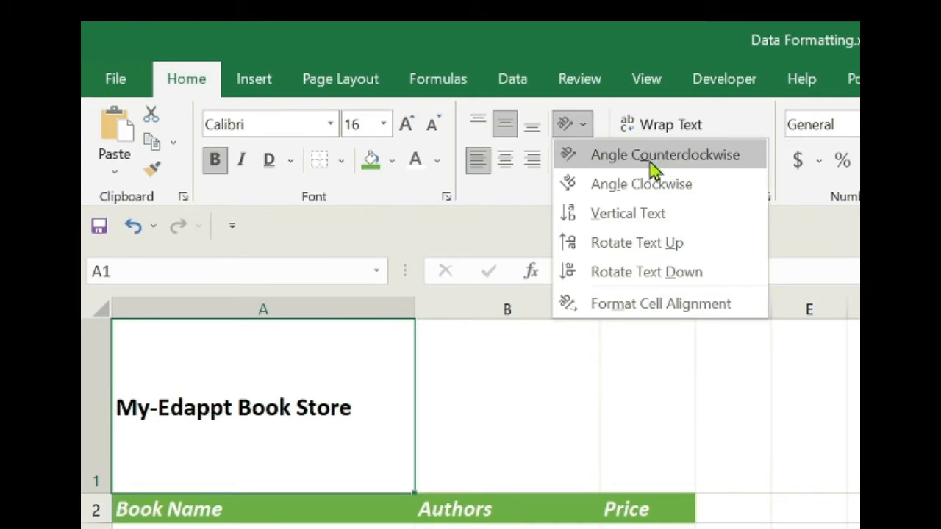
click(654, 156)
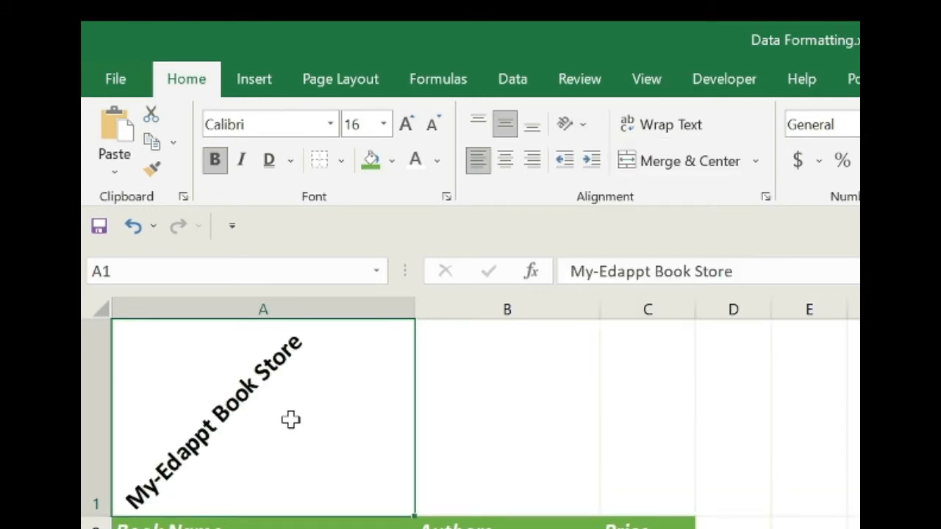
click(589, 133)
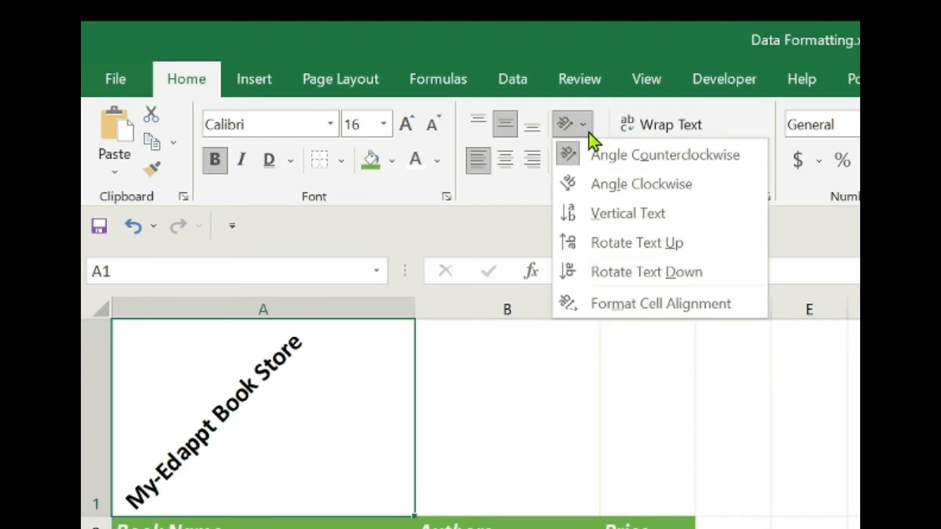
click(635, 187)
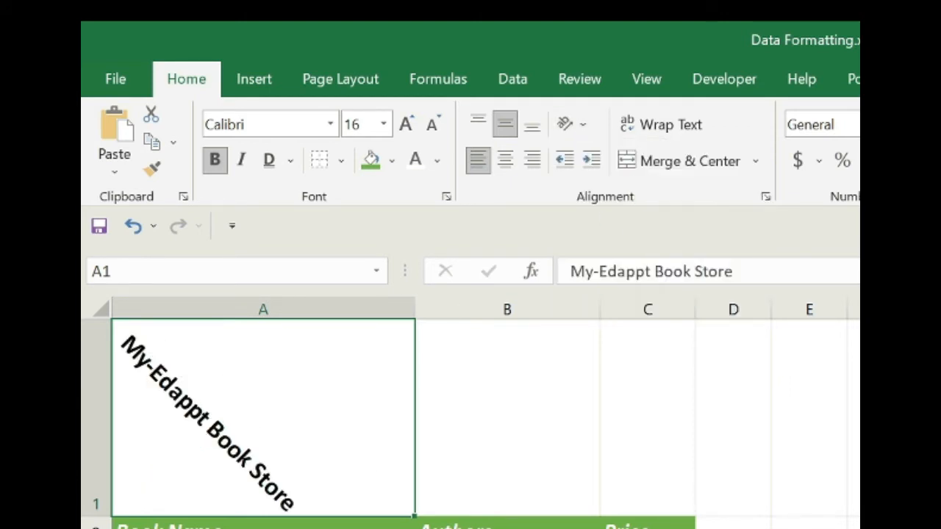
- Try the Vertical Text and Rotate Text Up orientations on the A1 title
click(583, 127)
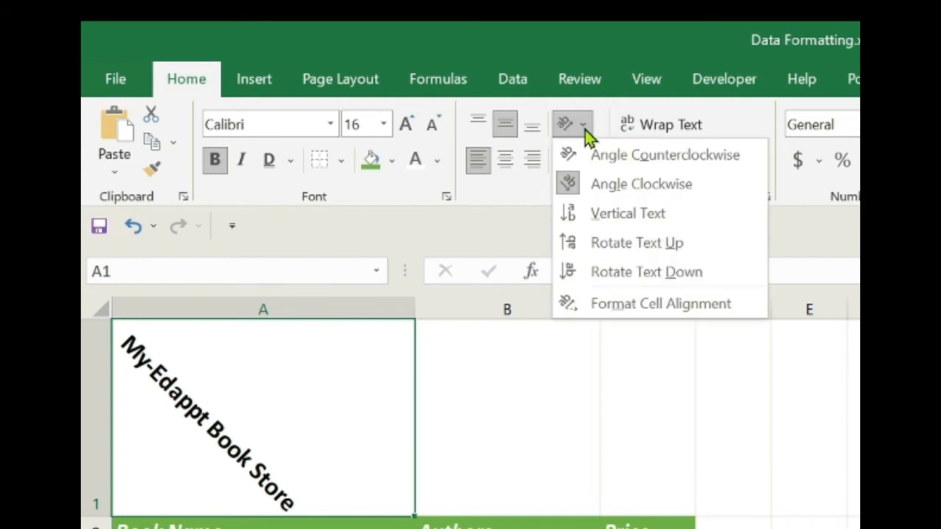
click(659, 214)
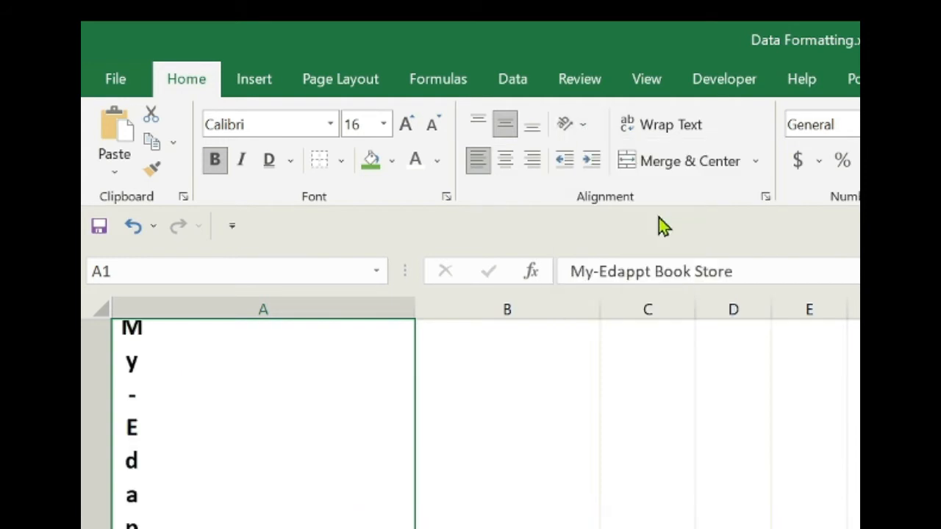
scroll(257, 451, down, 2)
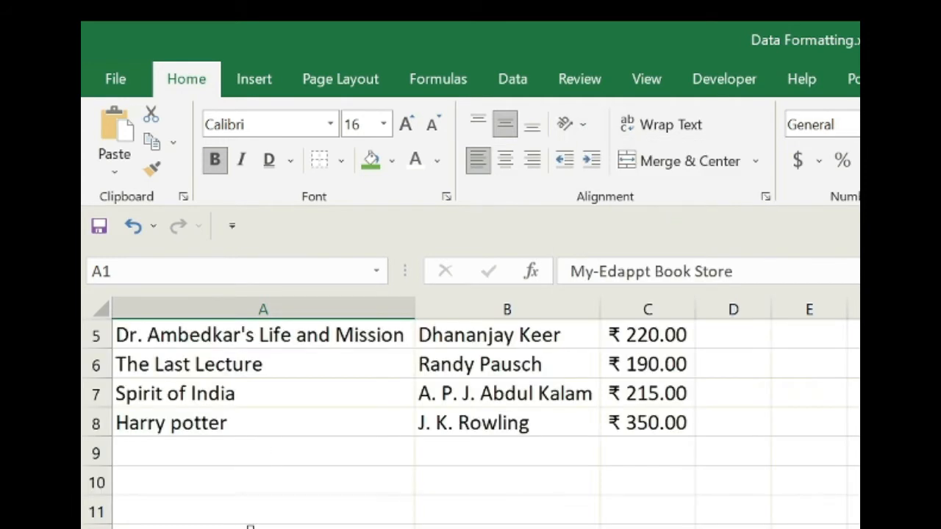
scroll(250, 524, up, 2)
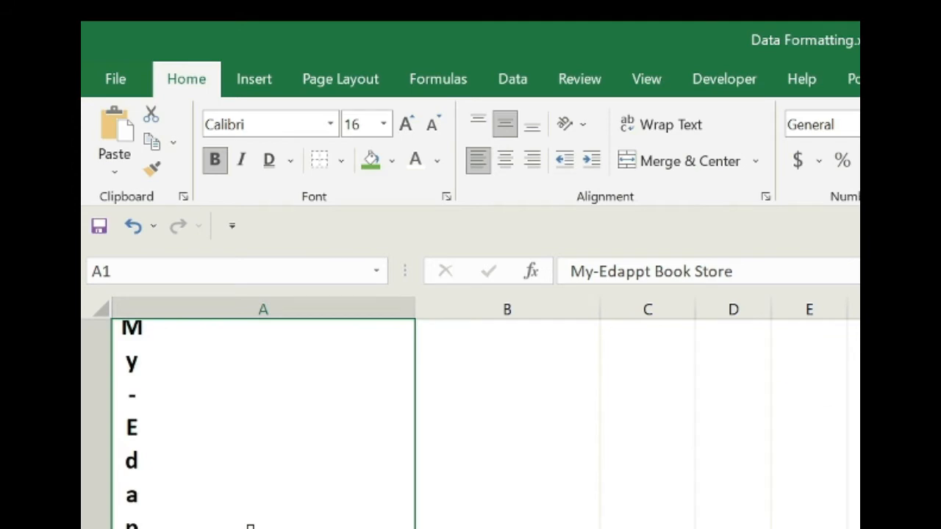
click(580, 128)
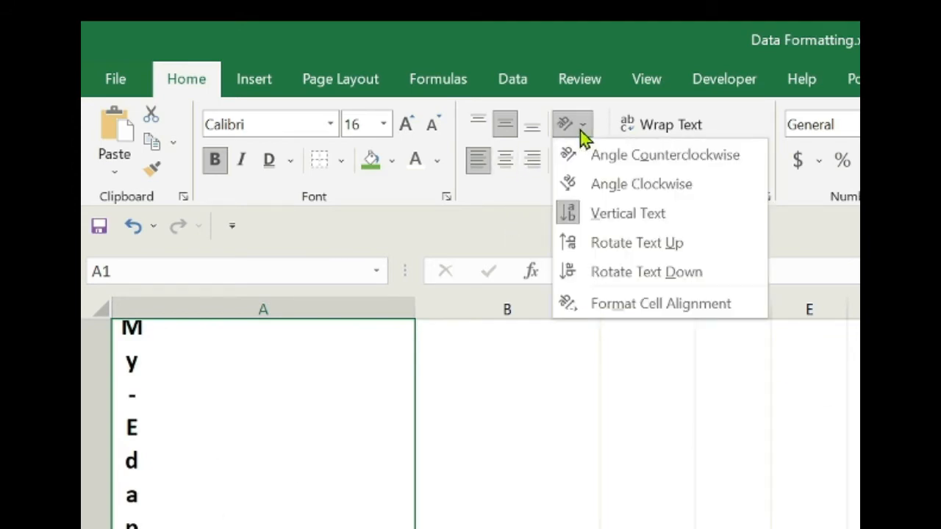
click(630, 250)
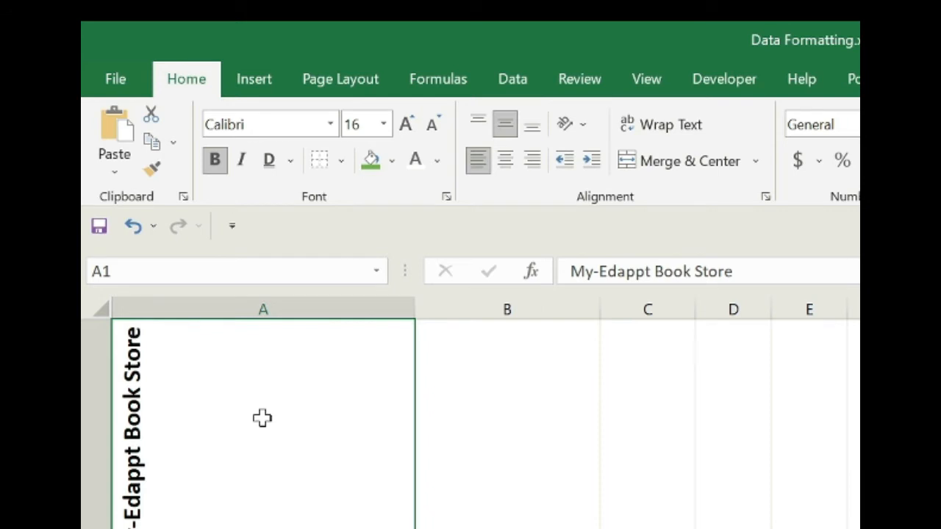
click(570, 131)
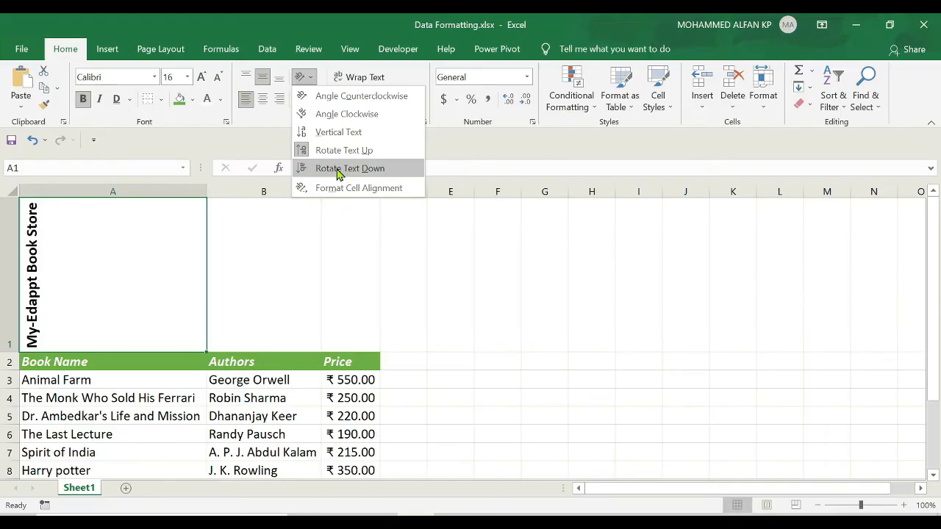
click(339, 170)
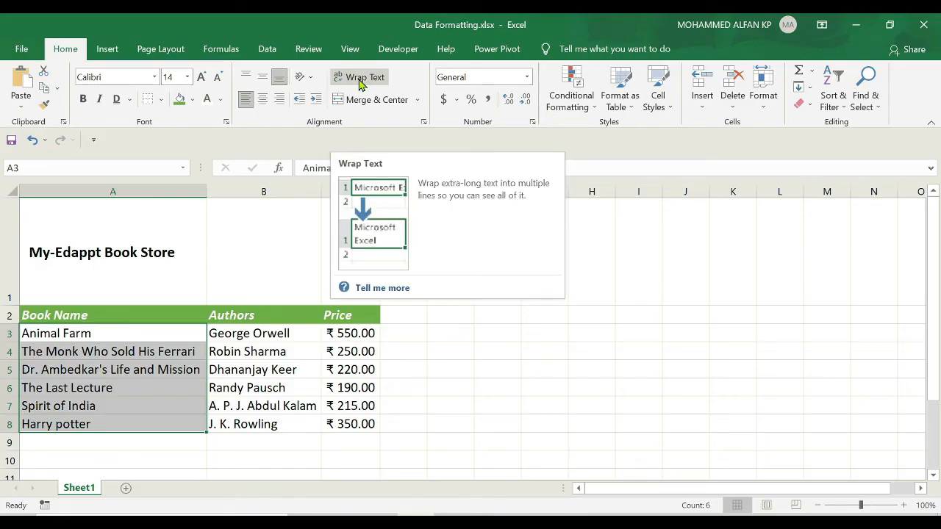
- Narrow column A slightly so the two longest book names no longer fit within its width
click(95, 371)
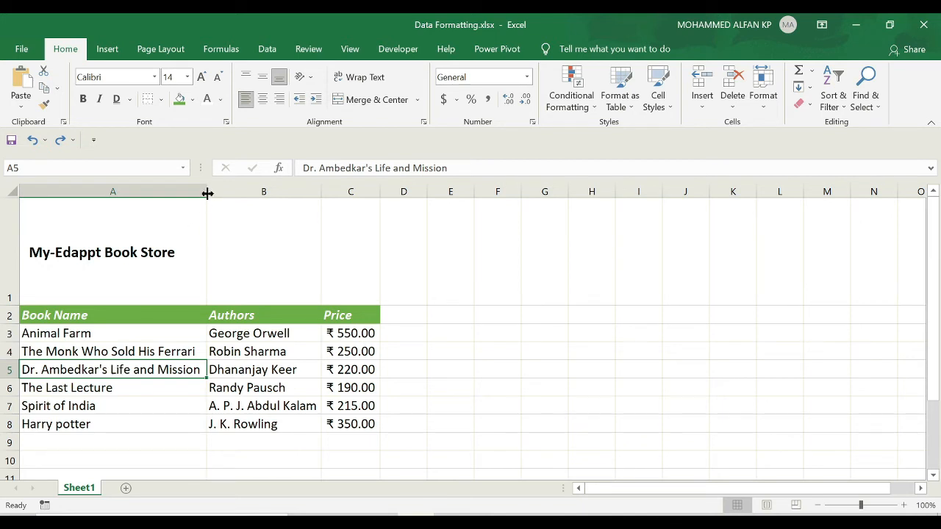
drag(208, 192, 184, 192)
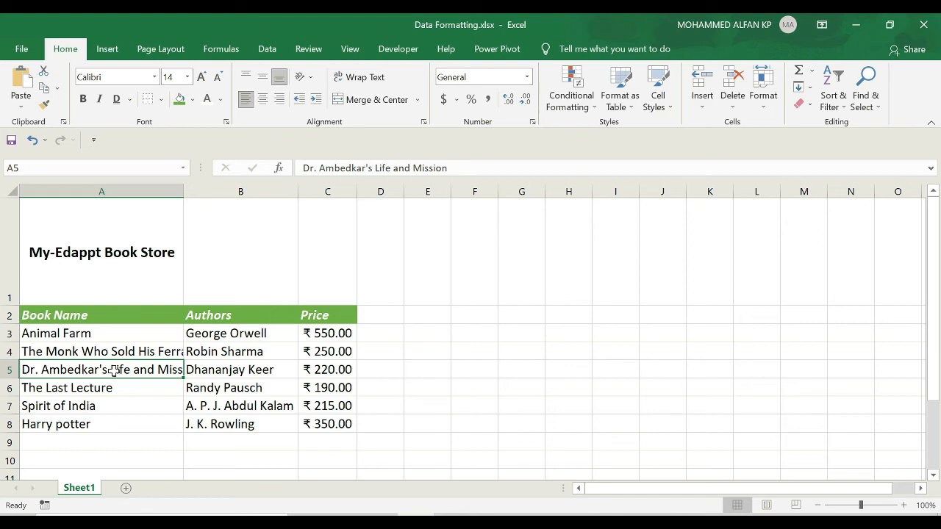
- Try wrapping the text in cells A5 and A4 one at a time, and undo both changes
click(367, 85)
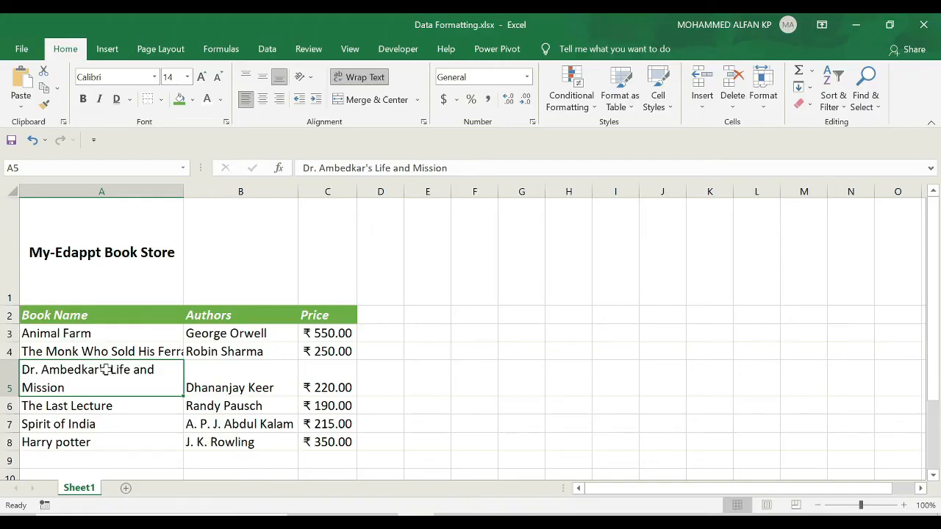
click(76, 351)
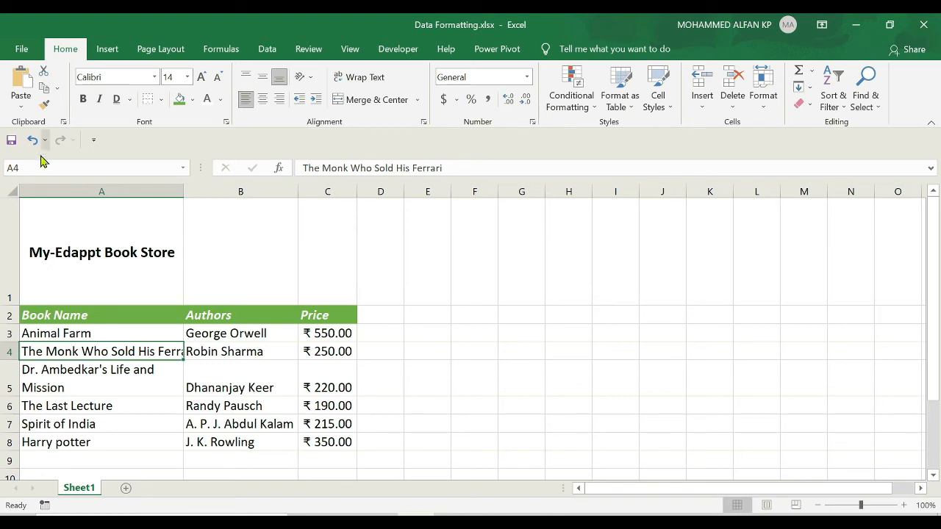
click(362, 83)
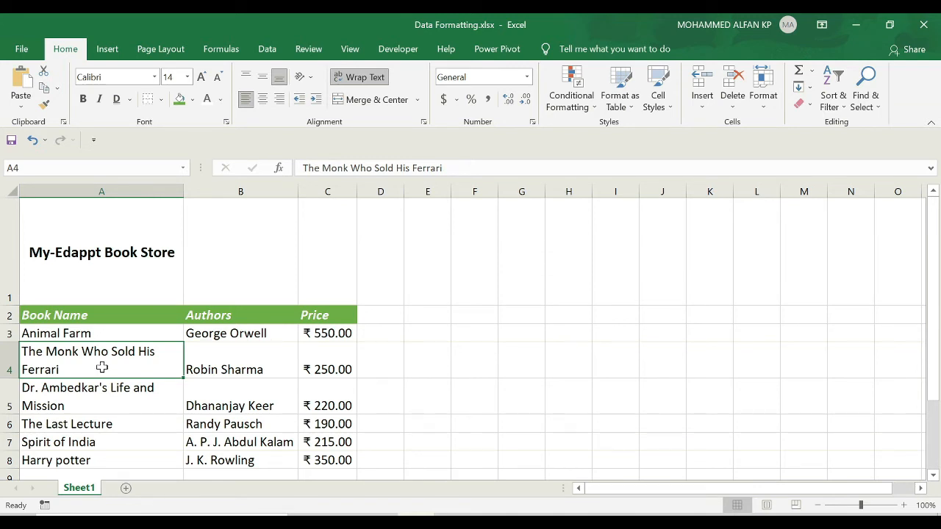
key(ctrl+z)
key(ctrl+z)
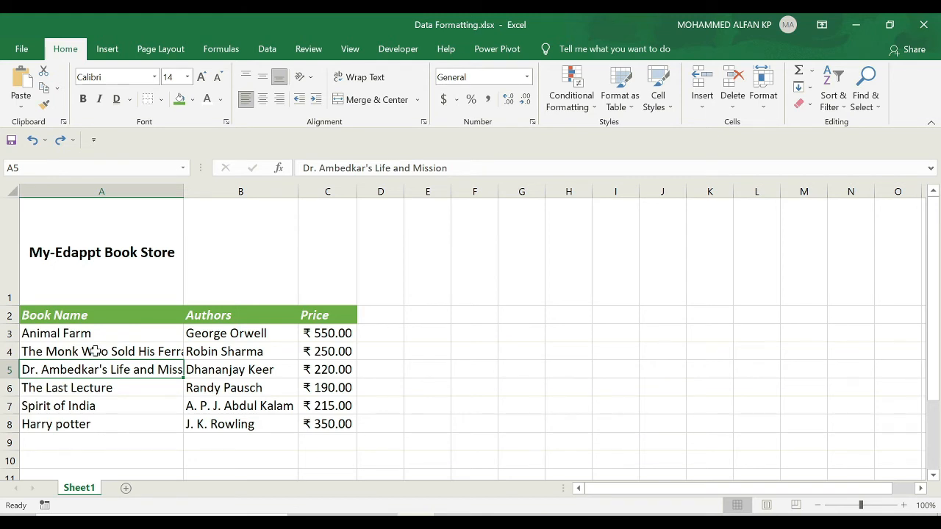
- Wrap the text of the two long book names in cells A4:A5 together
drag(95, 351, 95, 369)
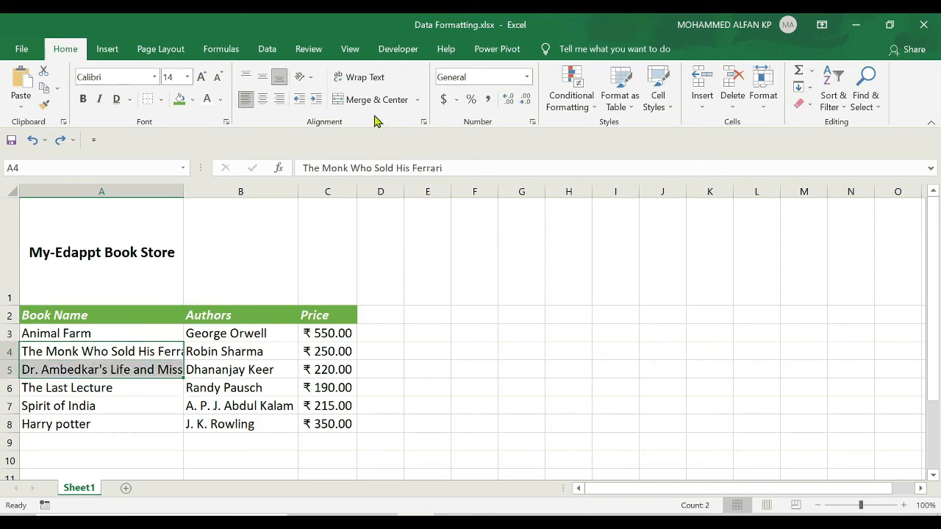
click(358, 77)
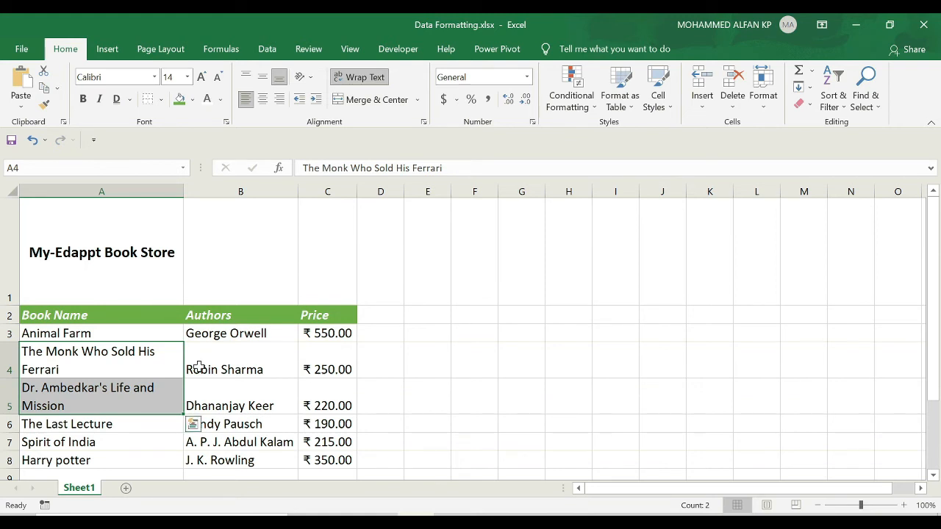
scroll(193, 328, down, 1)
scroll(213, 295, up, 1)
click(226, 185)
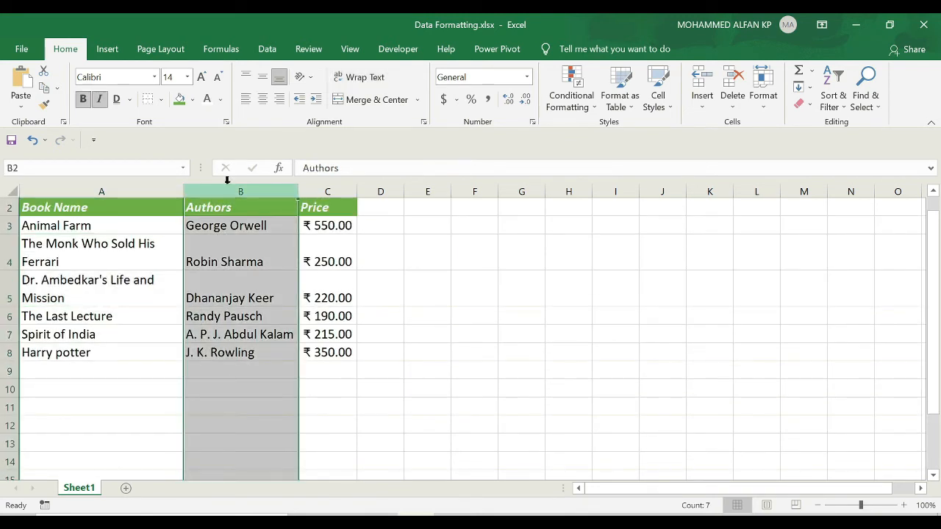
scroll(113, 280, up, 1)
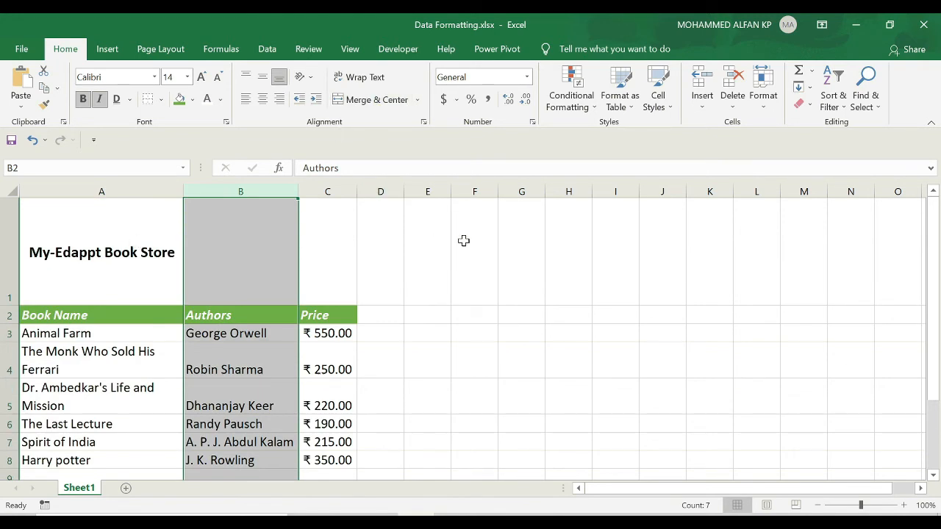
click(462, 241)
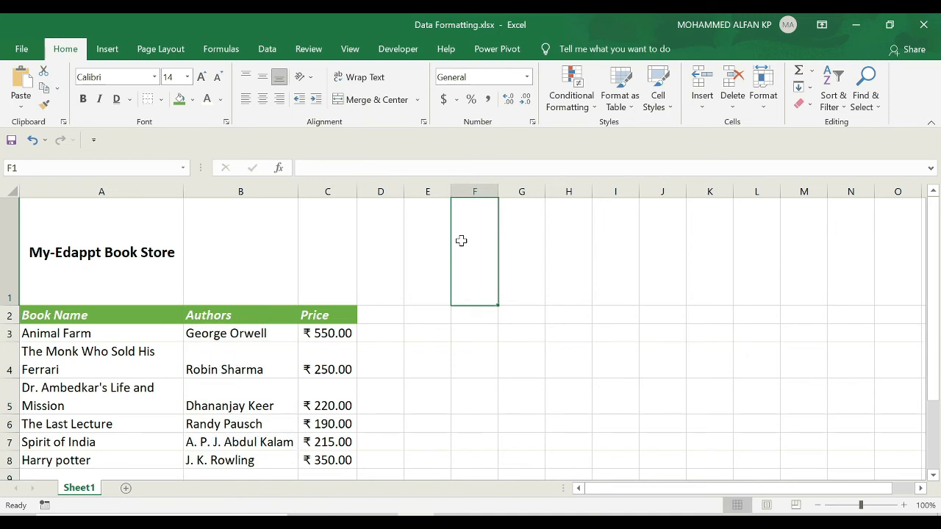
- Merge and center the book store title across cells A1:C1
click(107, 239)
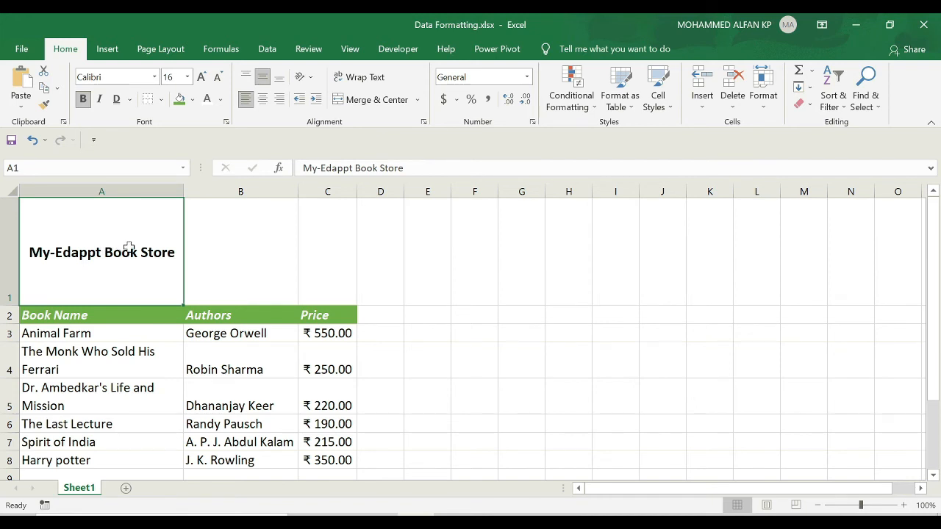
drag(158, 248, 312, 247)
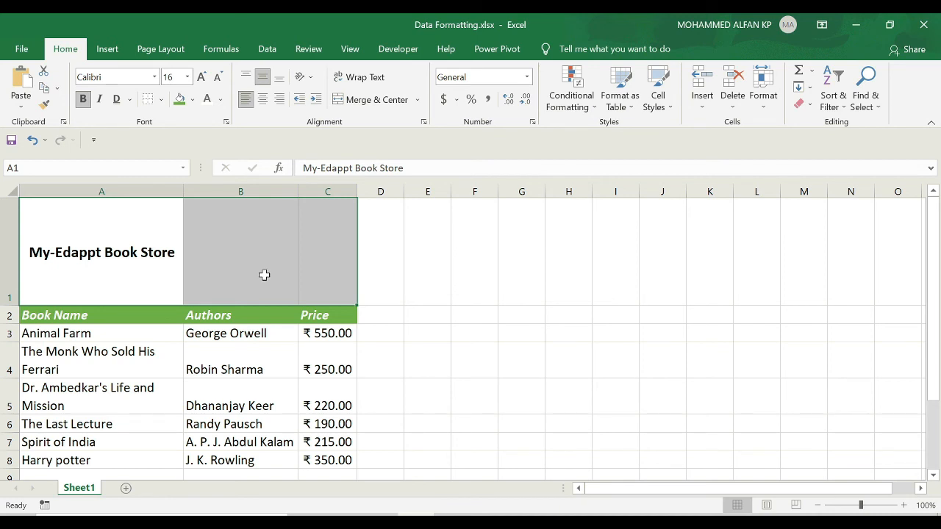
click(366, 100)
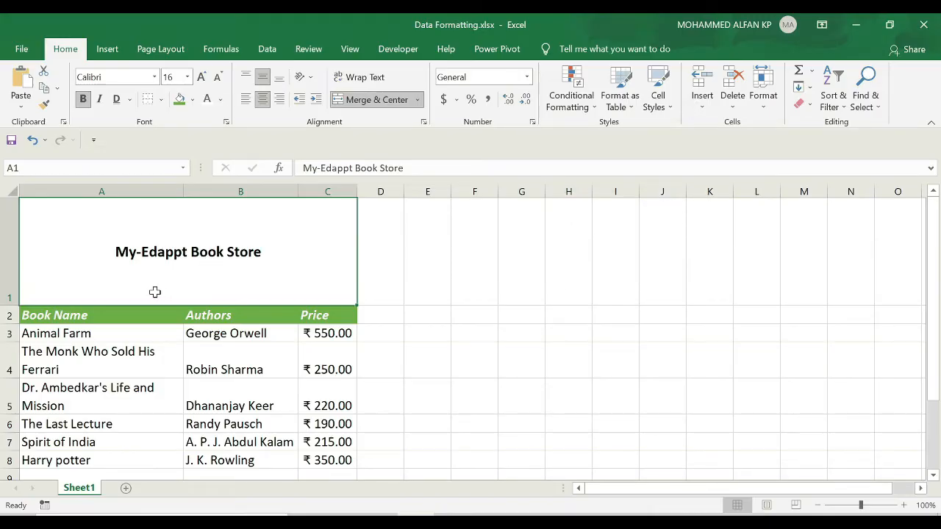
- Try rotating the merged title text to 42 degrees in the Format Cells alignment settings, and undo the rotation
click(424, 125)
drag(652, 128, 645, 196)
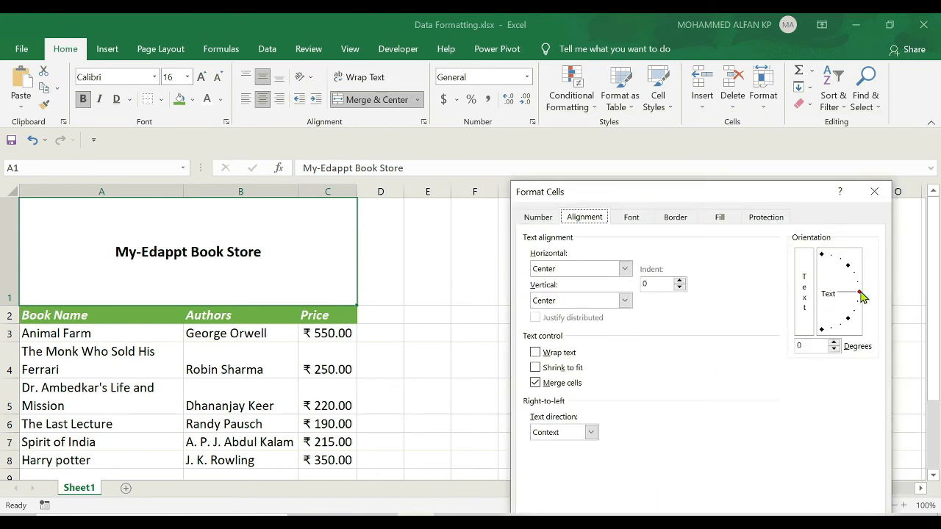
drag(862, 296, 863, 260)
drag(820, 199, 802, 143)
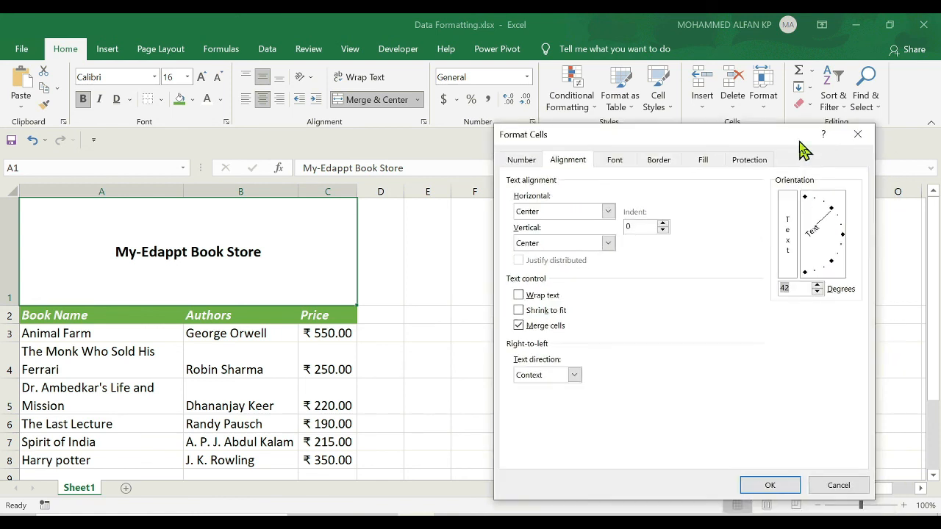
click(770, 485)
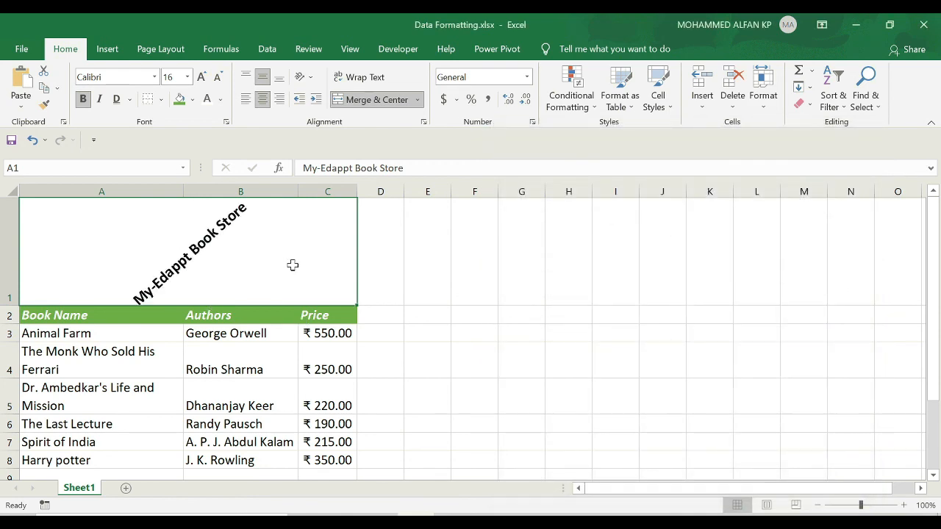
key(ctrl+z)
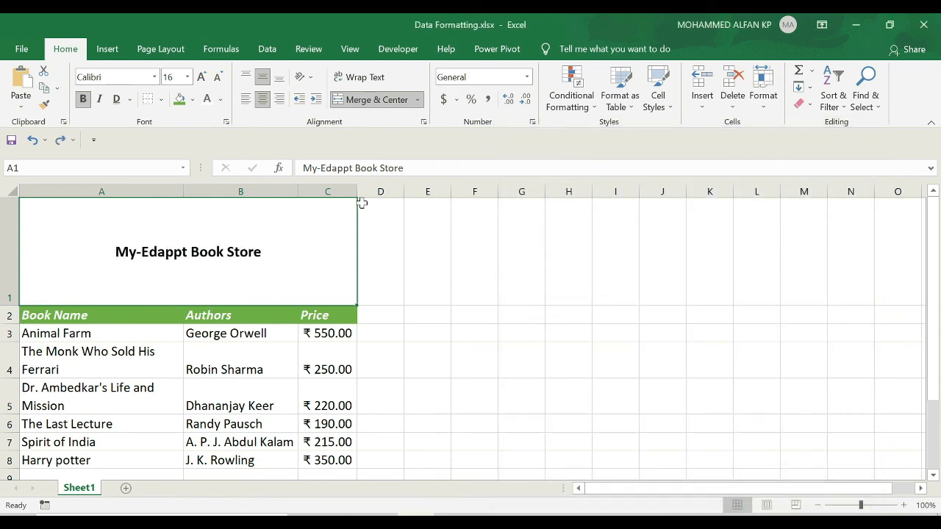
- Review the merged title's alignment and text control options in Format Cells, and close the dialog without applying any change
click(424, 121)
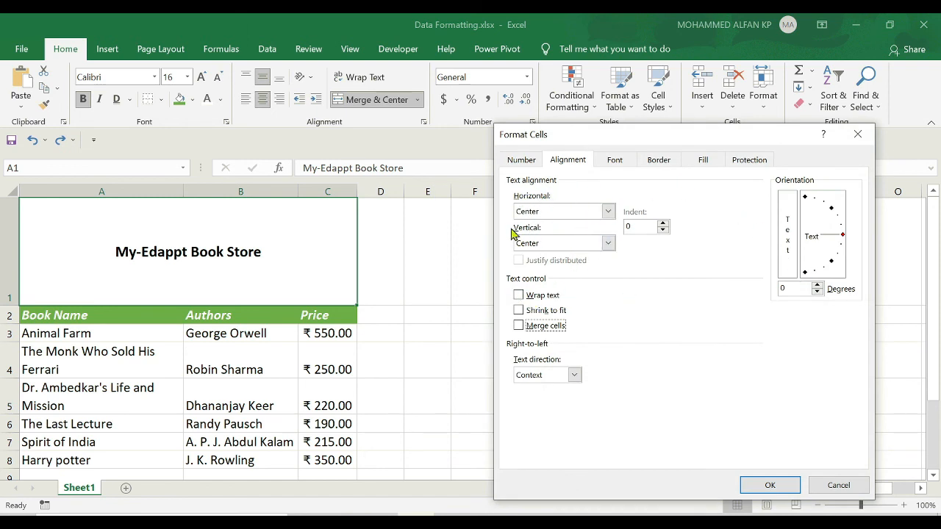
drag(711, 141, 687, 92)
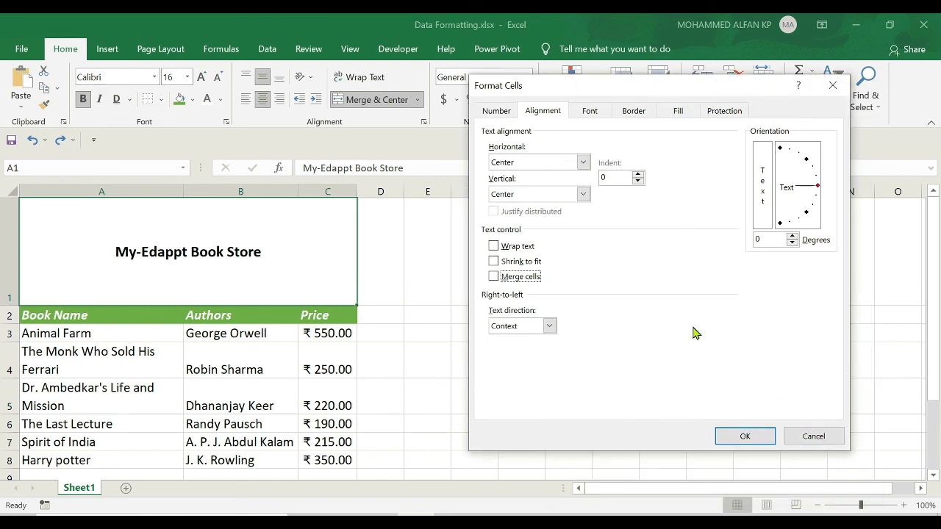
click(813, 437)
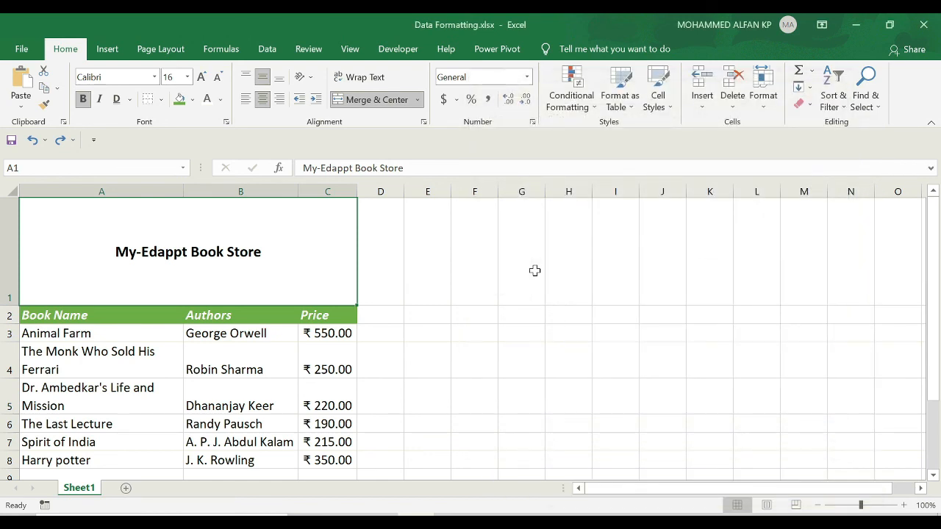